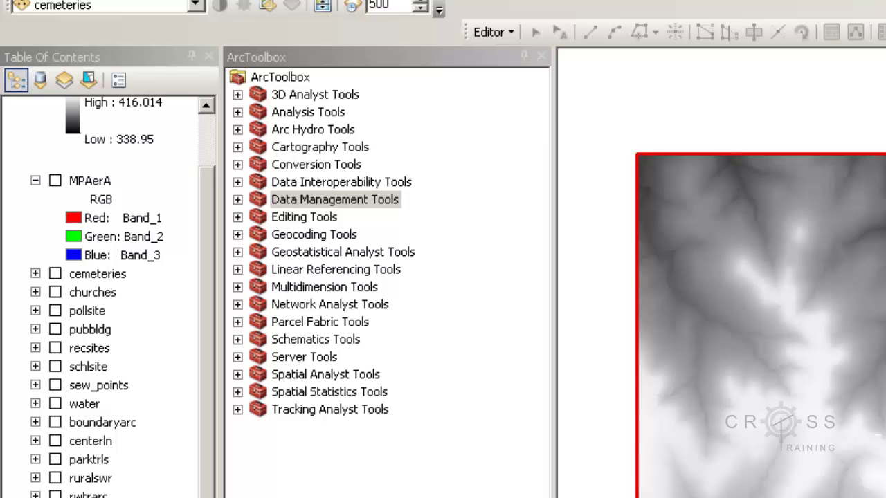
Locate the Project tool under Data Management Tools > Projections and Transformations > Feature.
click(238, 199)
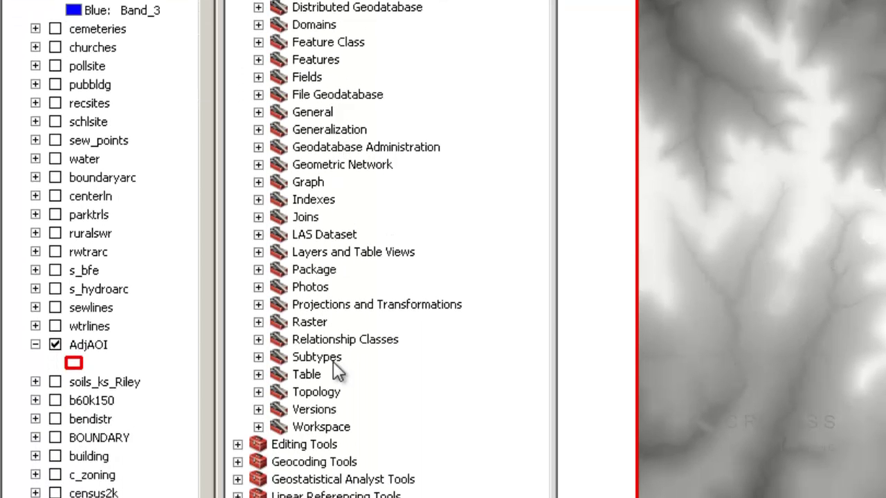
click(258, 305)
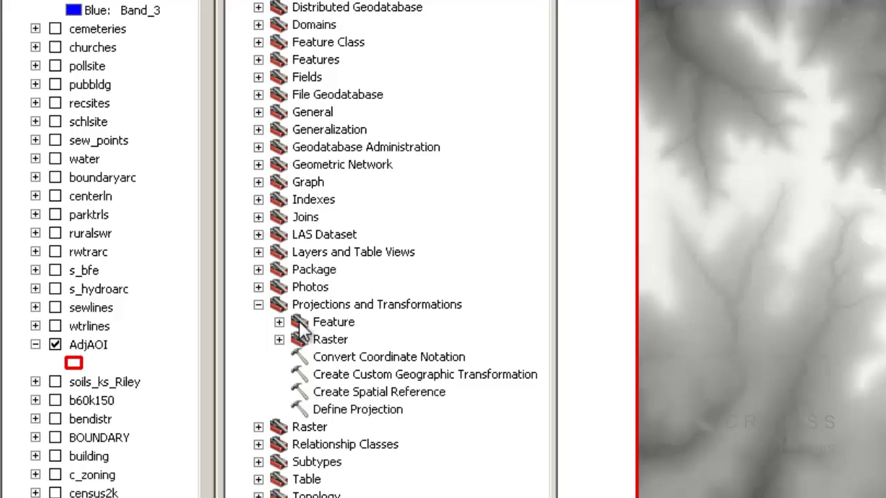
click(297, 322)
click(280, 322)
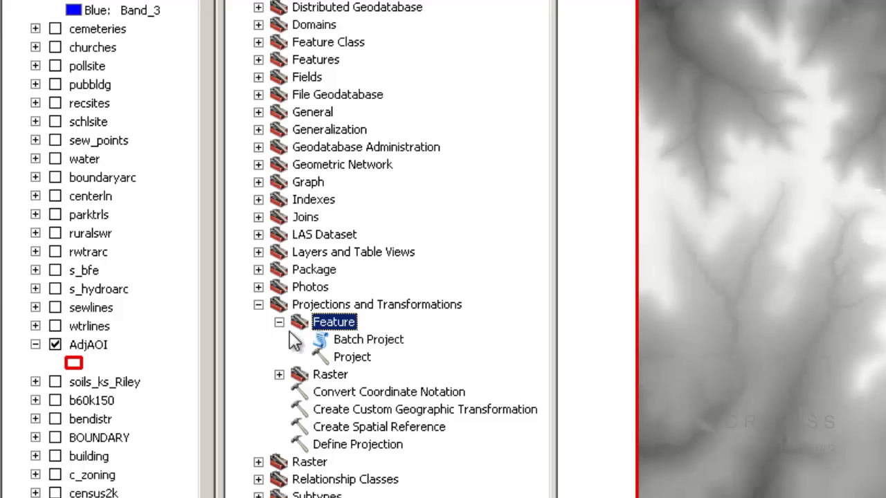
click(354, 359)
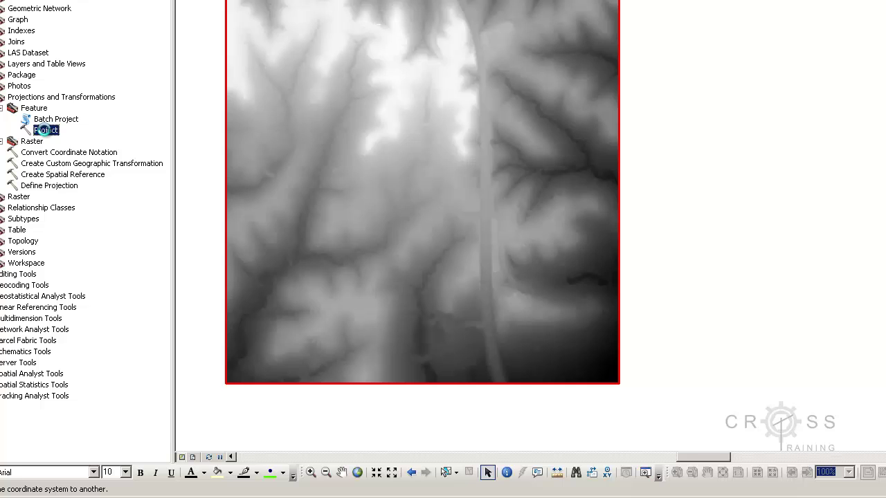
Open the Project tool dialog from ArcToolbox, leaving its fields empty.
double_click(45, 131)
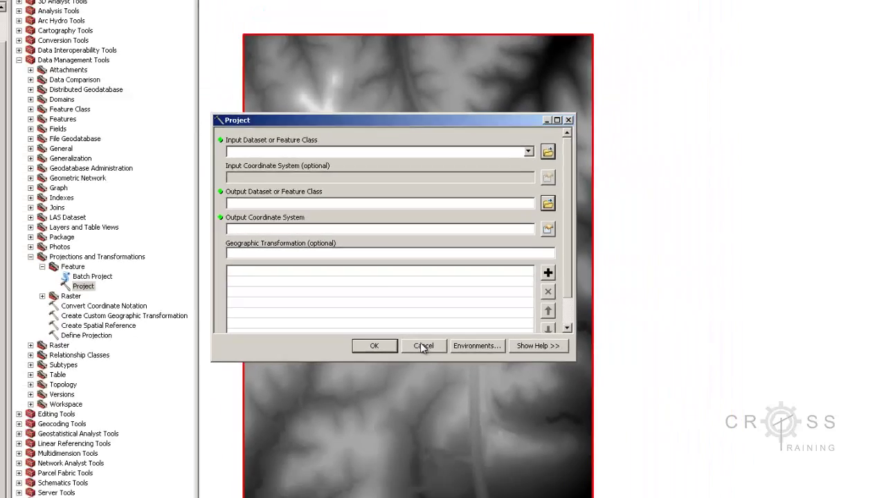
Cancel the Project dialog and collapse the Data Management toolbox tree.
click(422, 345)
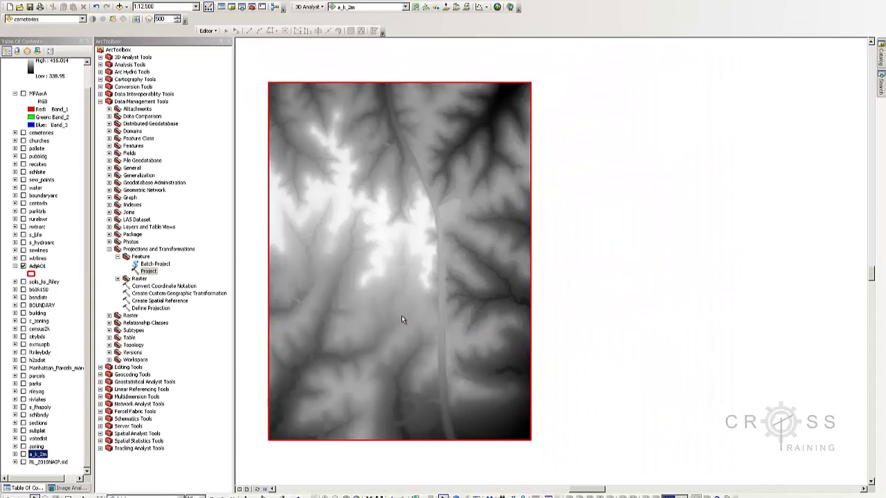
click(117, 257)
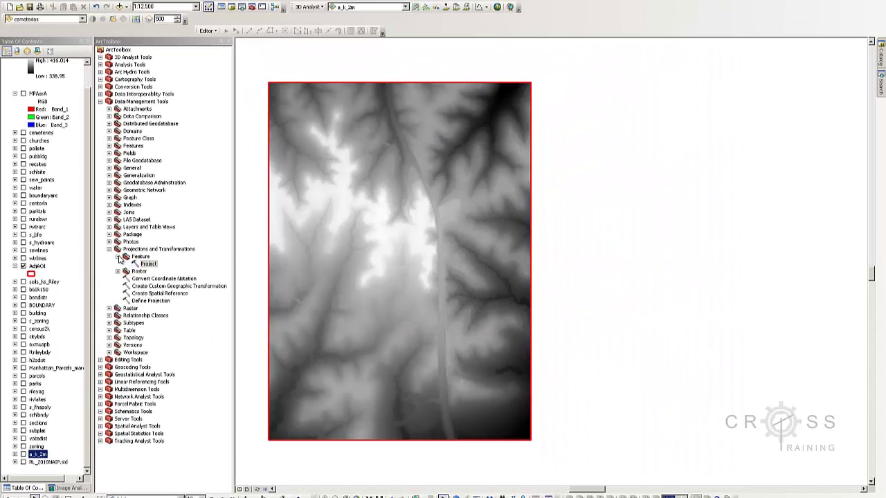
click(118, 264)
click(118, 264)
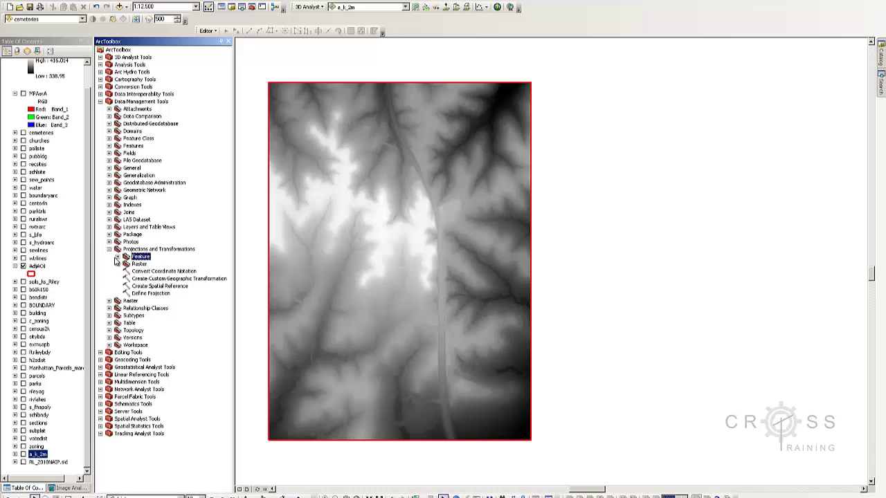
click(108, 249)
click(100, 102)
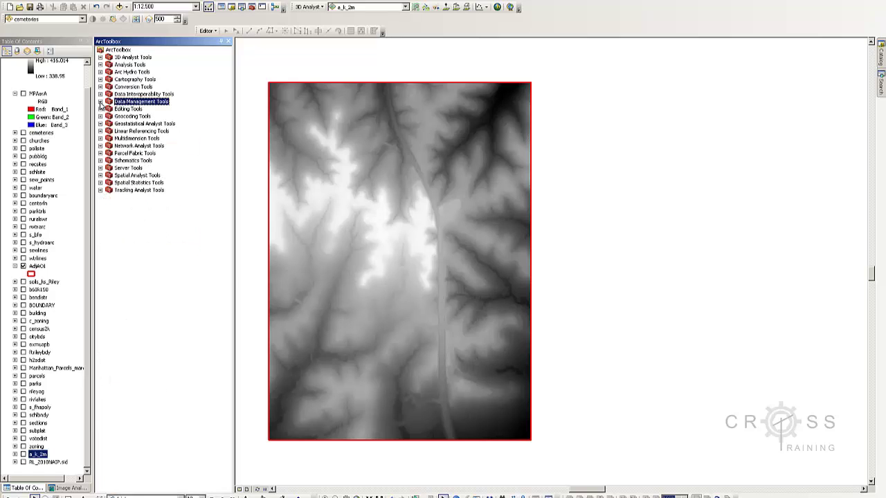
Turn on the soils_ks_Riley layer and hide the MPLDR2m elevation raster.
click(22, 282)
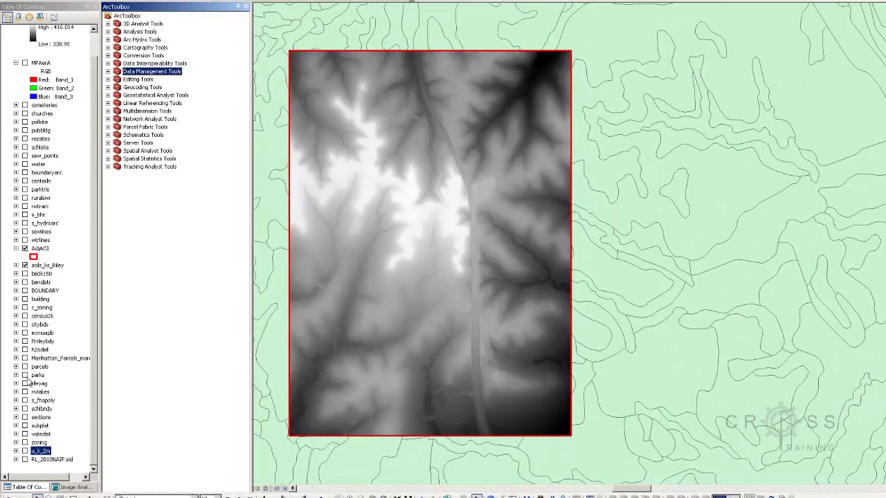
scroll(31, 342, up, 1)
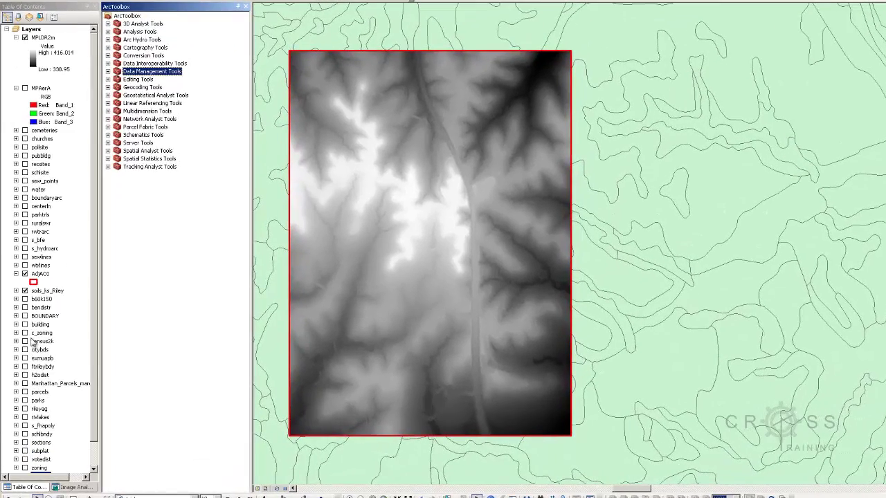
click(29, 40)
click(28, 40)
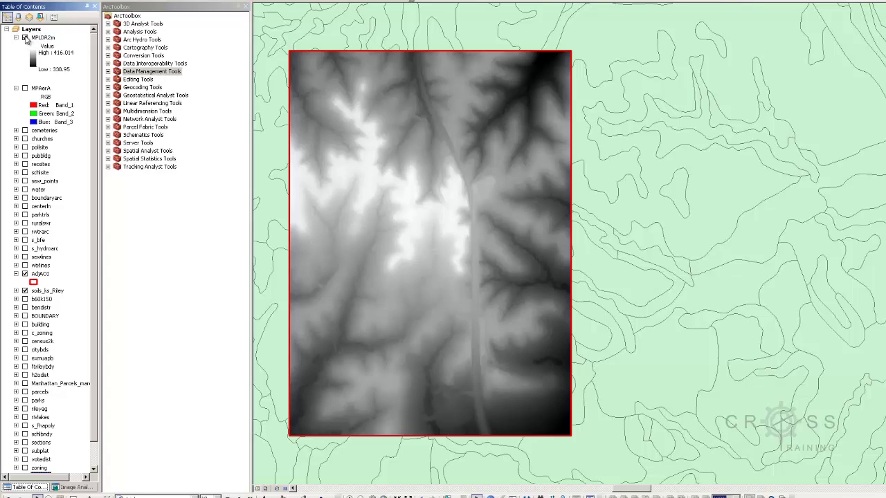
click(24, 38)
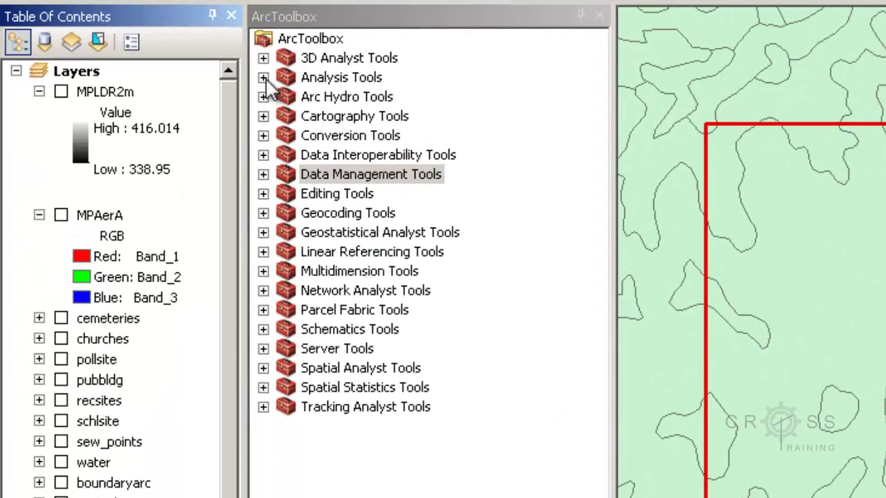
Open Analysis Tools > Extract > Clip with soils_ks_Riley as the Input Features.
click(263, 77)
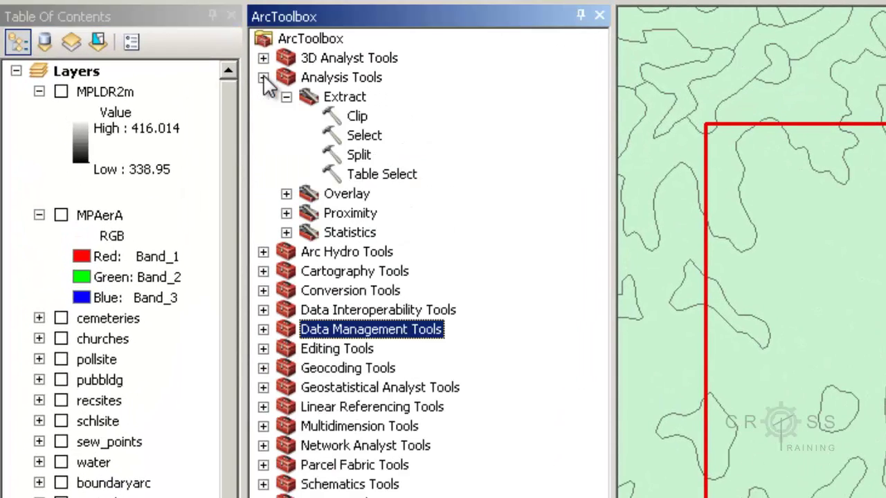
click(359, 102)
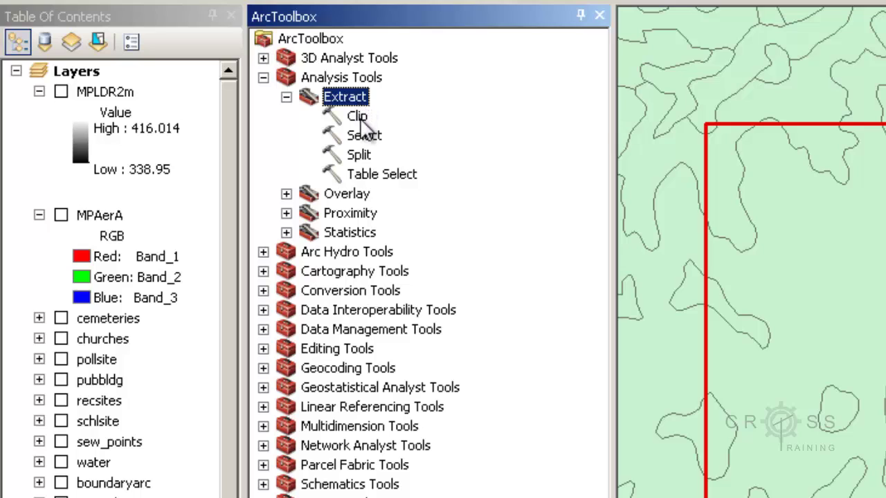
click(365, 119)
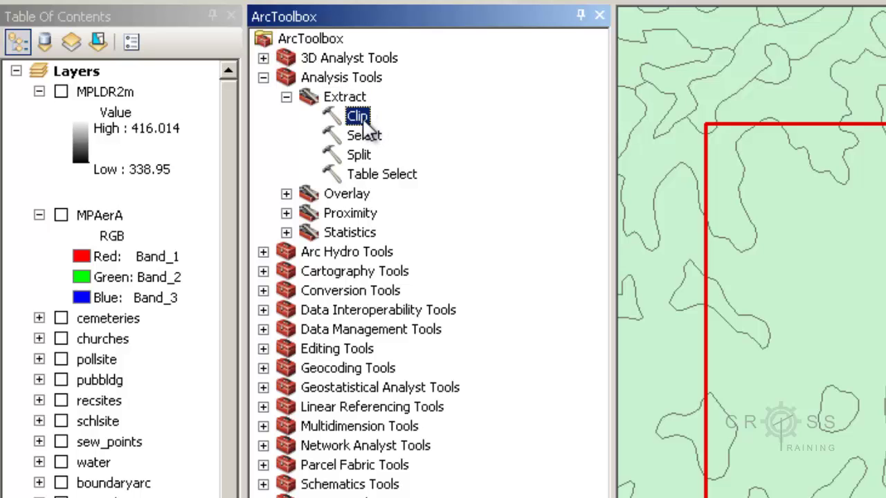
double_click(360, 118)
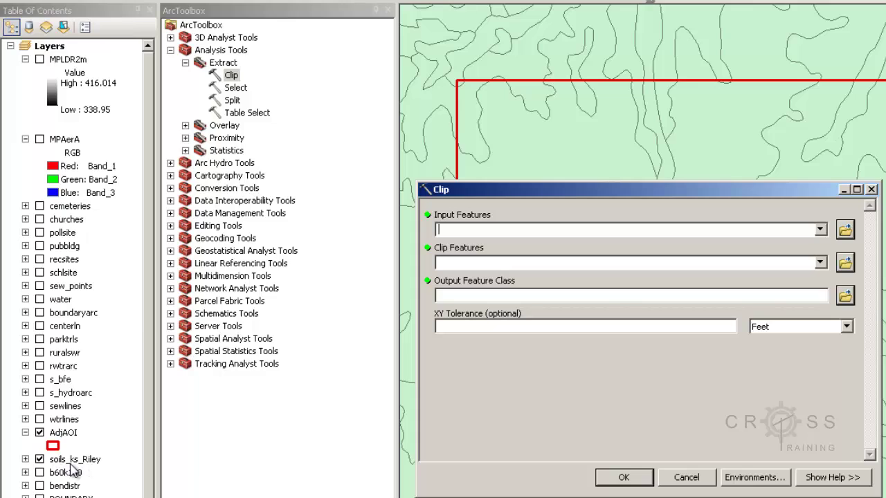
drag(90, 470, 478, 227)
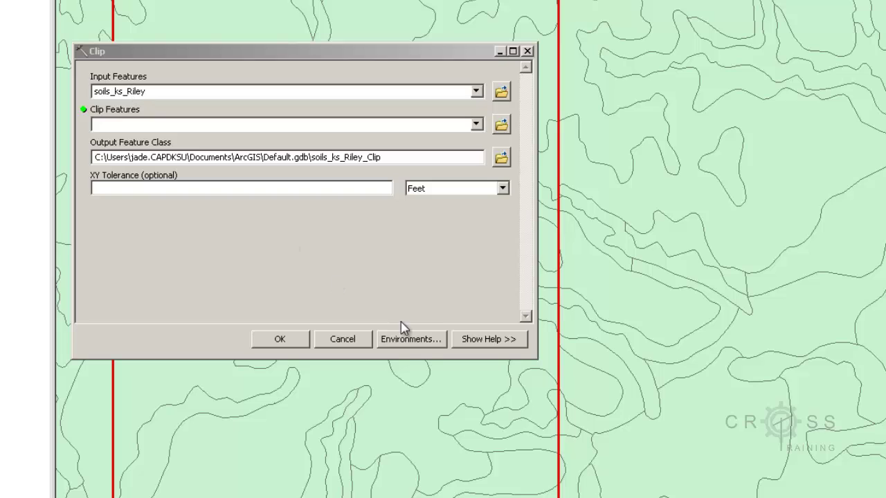
Show the Clip help panel and view help for clip features, output, and the tool overall.
click(478, 339)
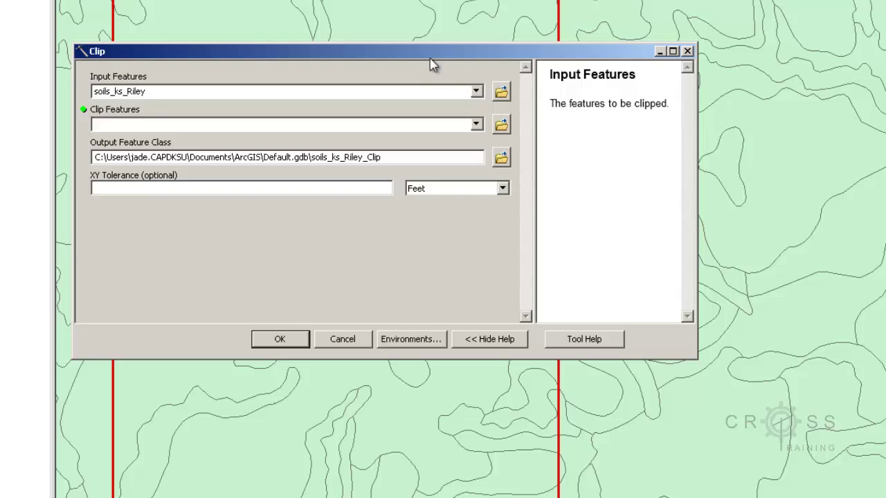
drag(429, 55, 423, 55)
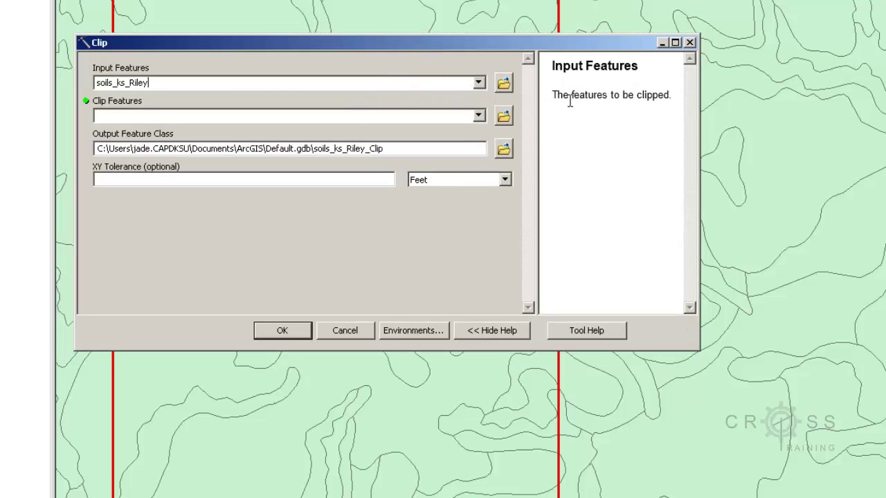
click(333, 118)
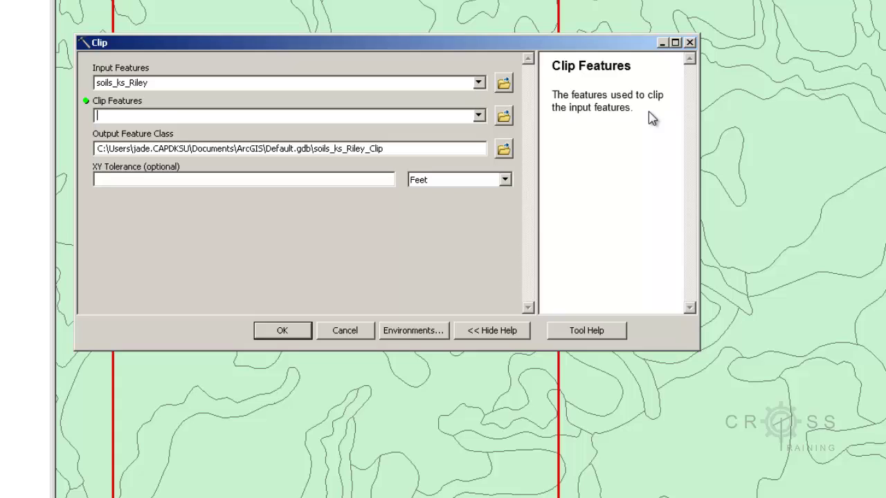
click(430, 148)
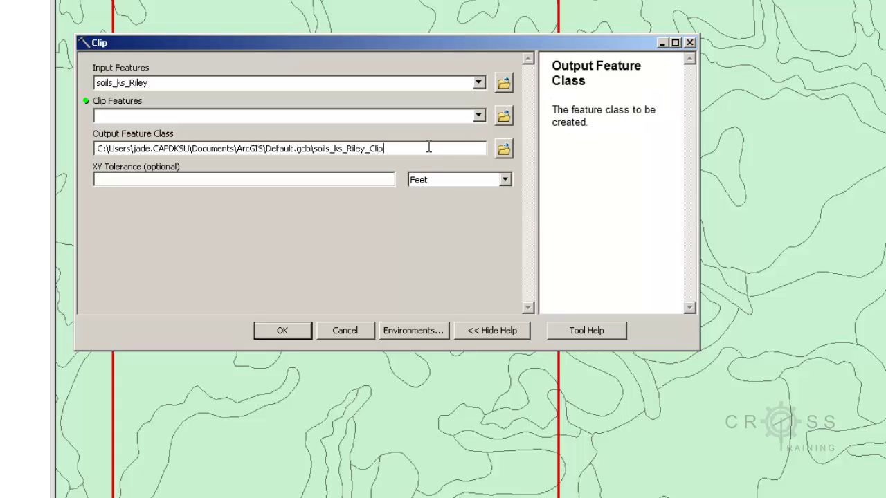
click(408, 243)
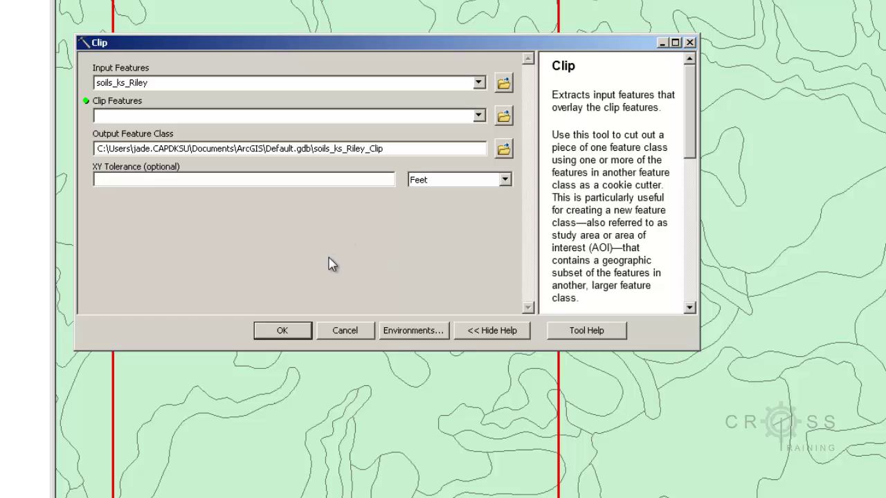
Enlarge the Clip dialog and scroll the help down to the Output diagram and back.
drag(649, 351, 647, 495)
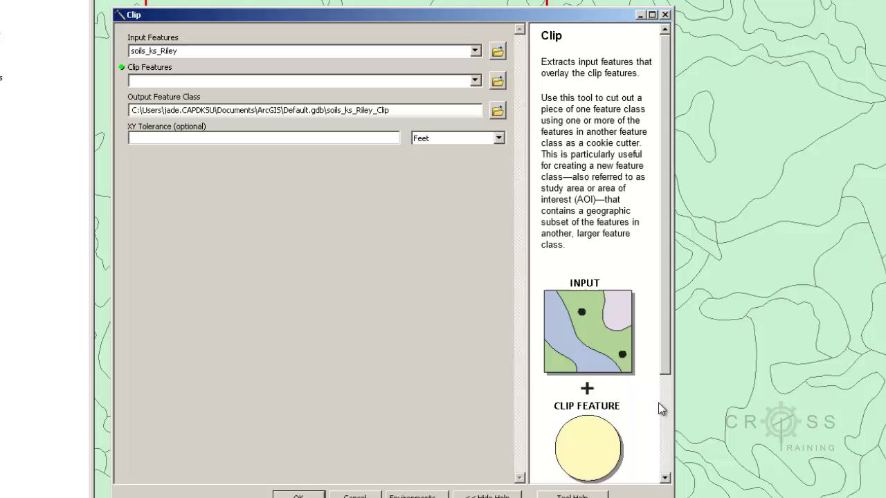
scroll(666, 208, down, 2)
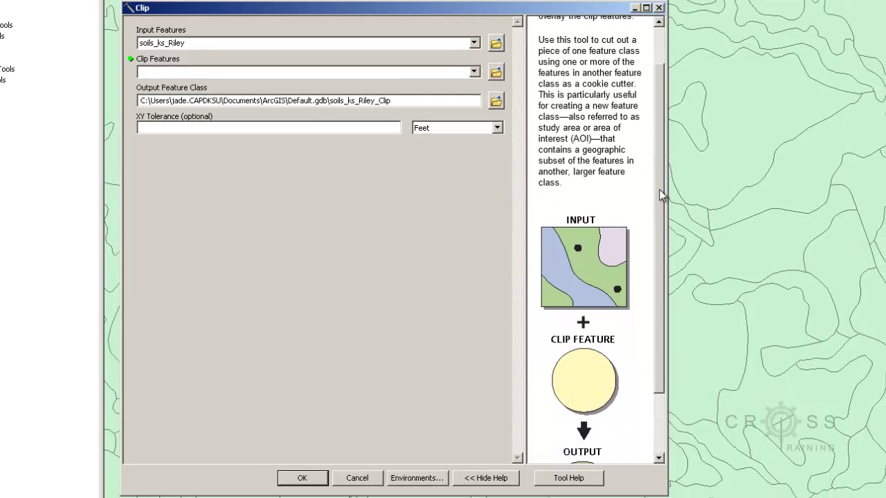
drag(663, 265, 661, 332)
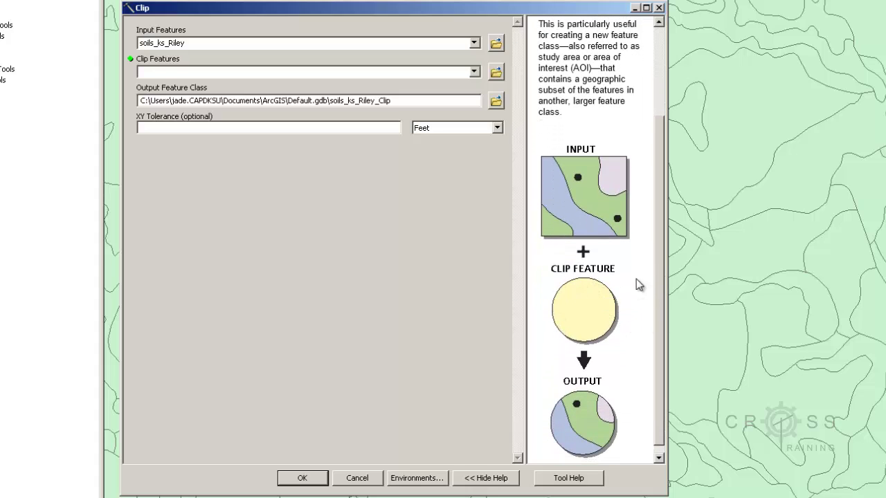
drag(662, 287, 663, 322)
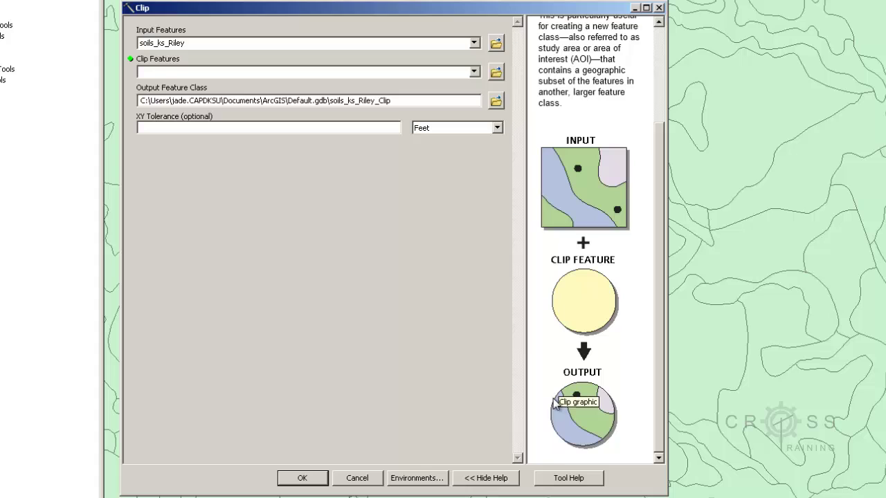
drag(659, 391, 660, 259)
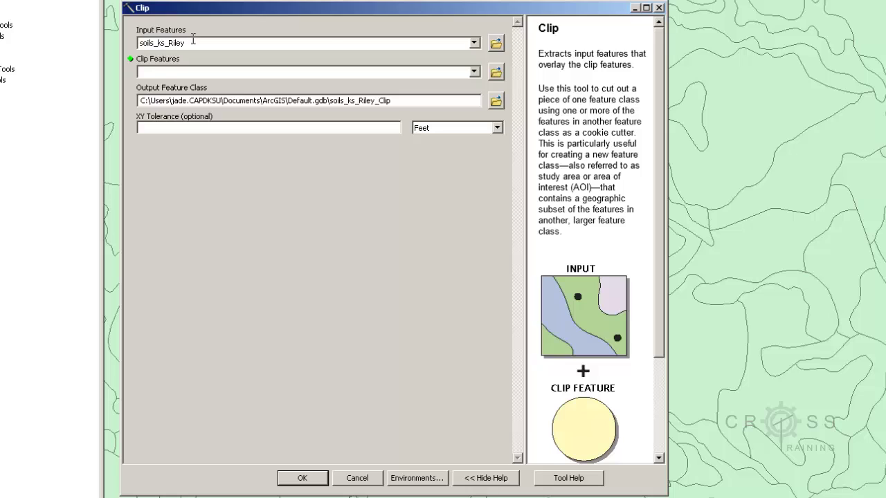
Use AdjAOI as clip features and browse to D:\Projects\MarlattPark\GIS\Geodatabase\MarlattPark.gdb for output.
click(193, 73)
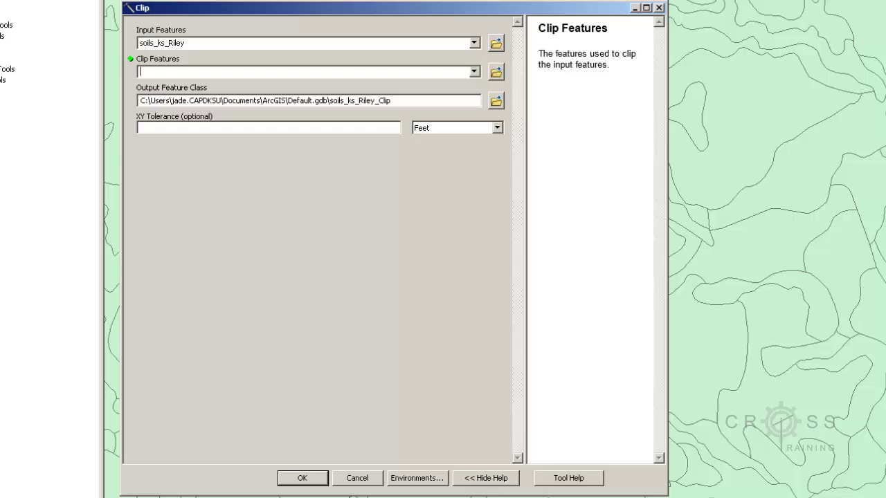
drag(21, 146, 172, 71)
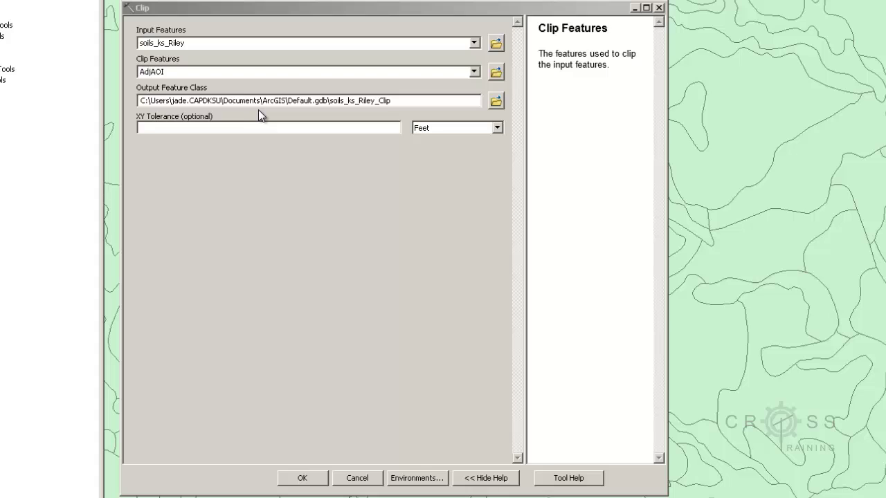
click(496, 101)
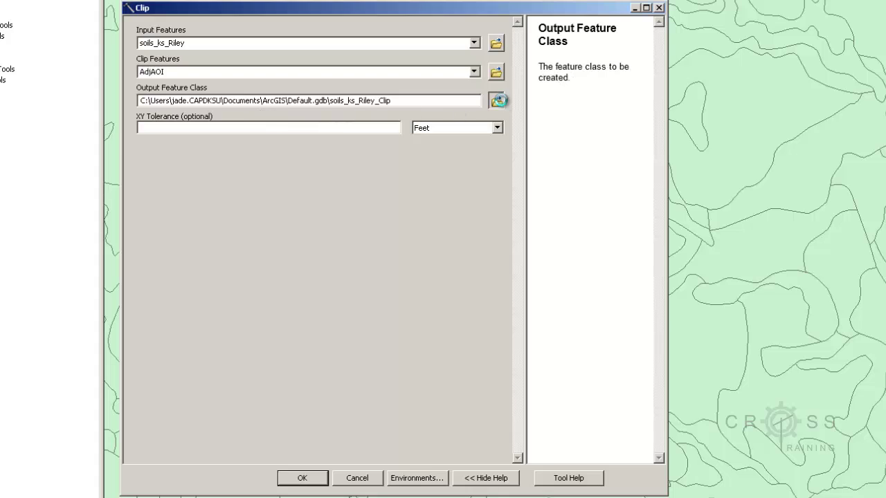
click(394, 162)
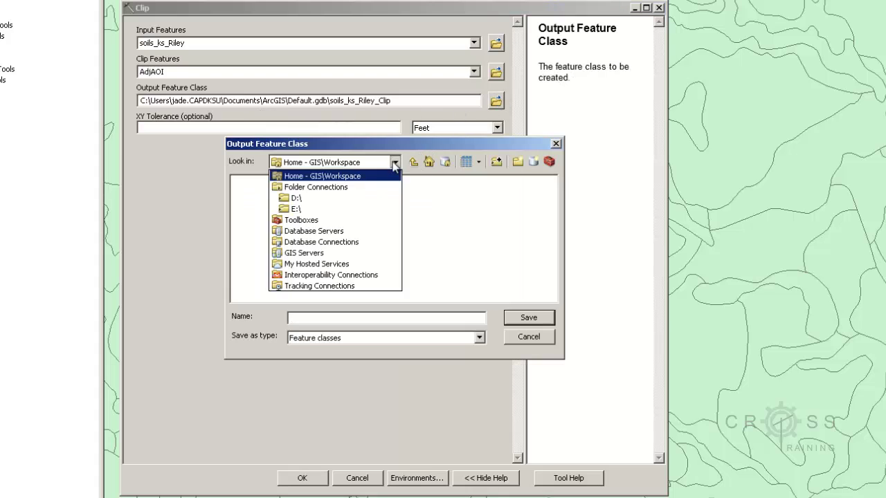
click(378, 200)
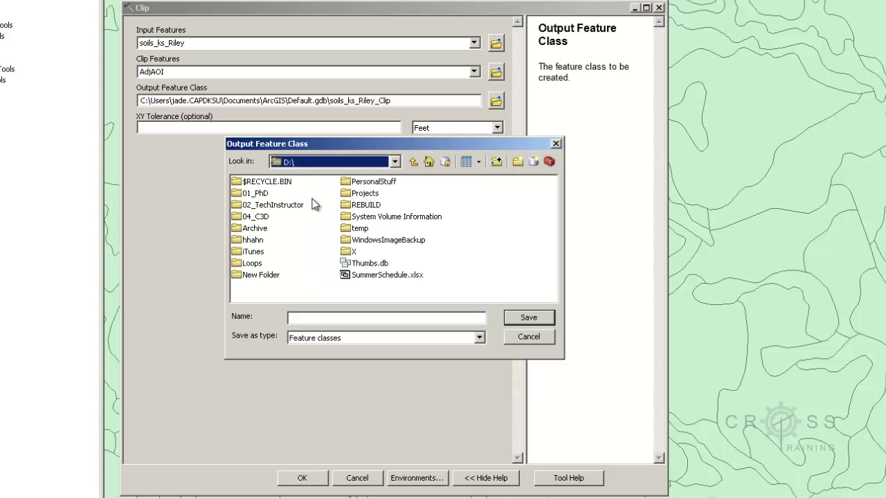
double_click(361, 197)
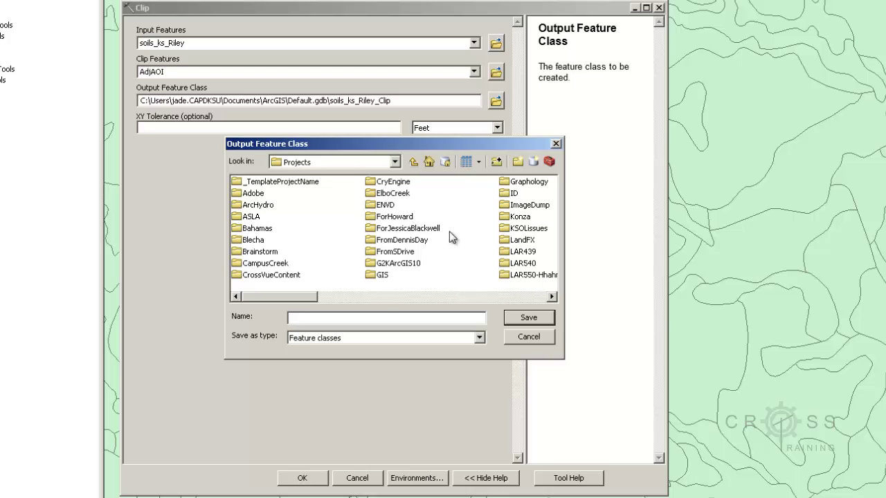
click(517, 240)
scroll(518, 245, down, 1)
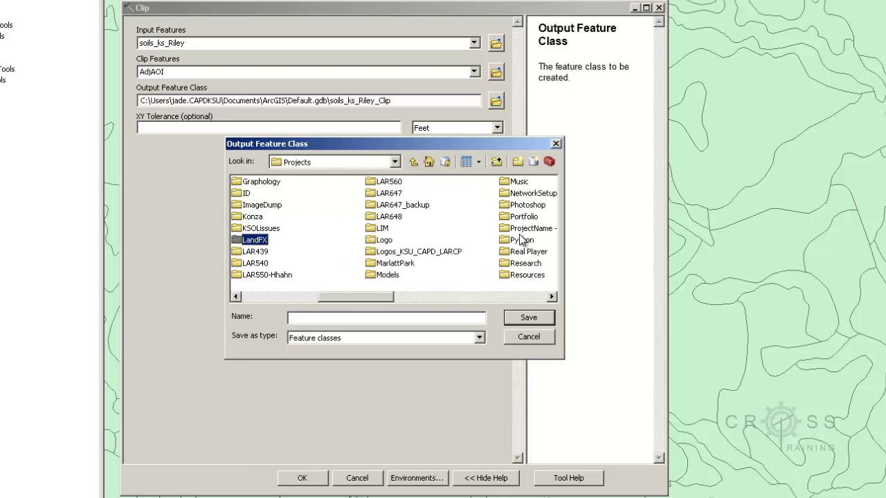
double_click(410, 263)
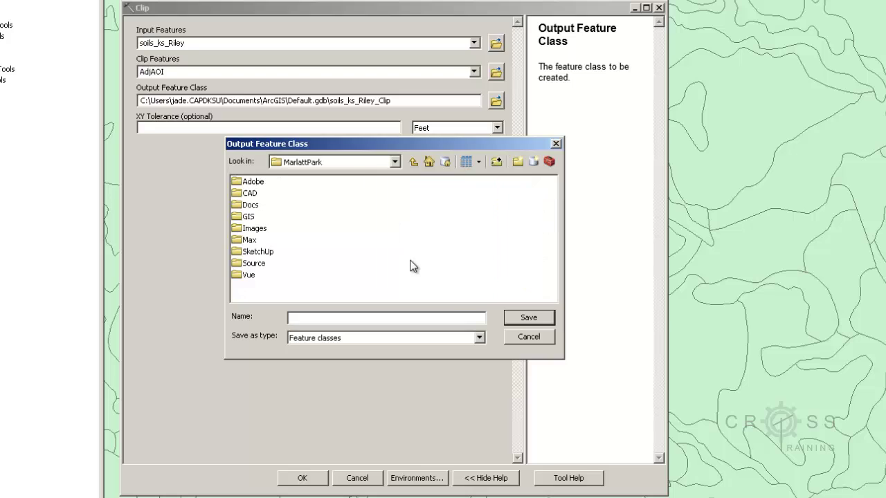
double_click(247, 216)
double_click(259, 182)
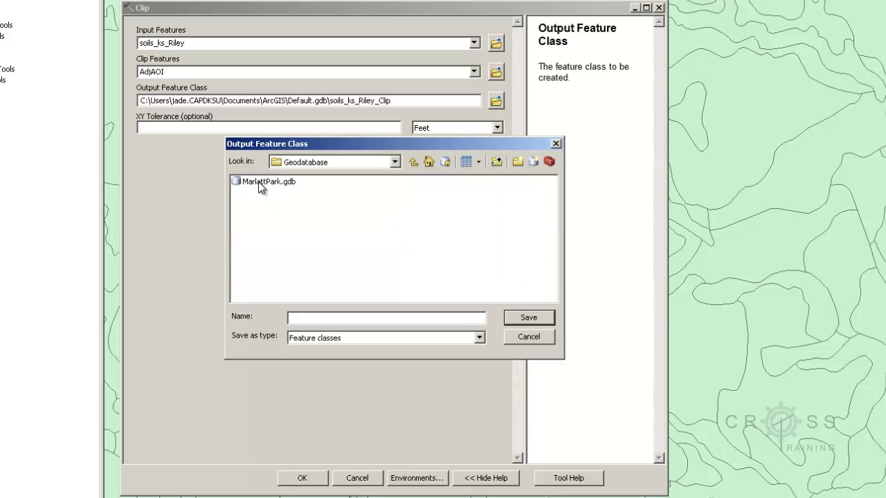
double_click(260, 182)
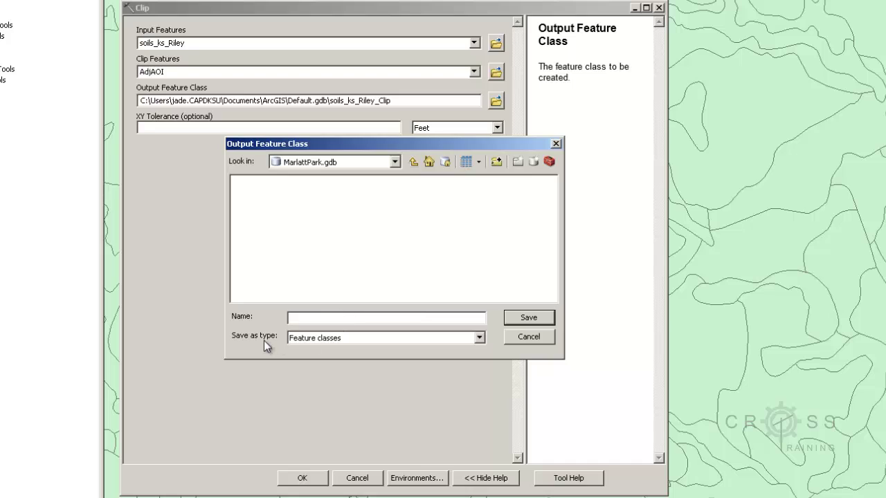
Save the output feature class as MPSoilsA in MarlattPark.gdb.
click(297, 340)
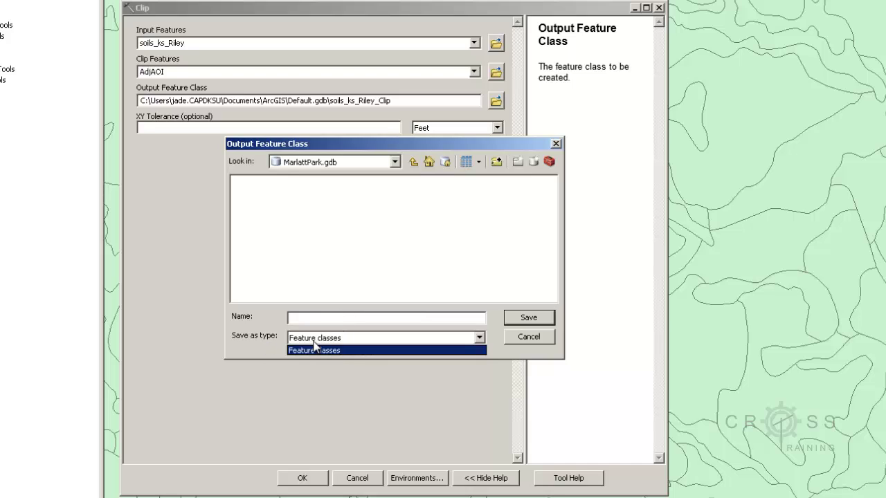
click(308, 353)
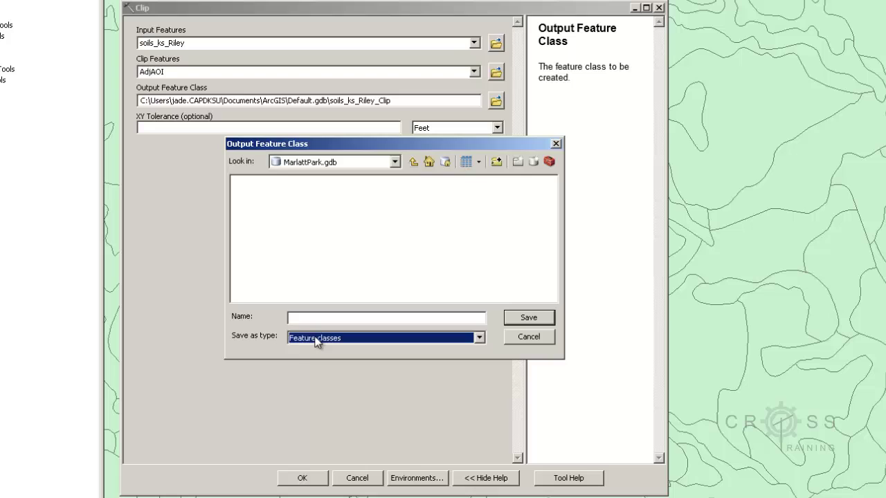
click(316, 318)
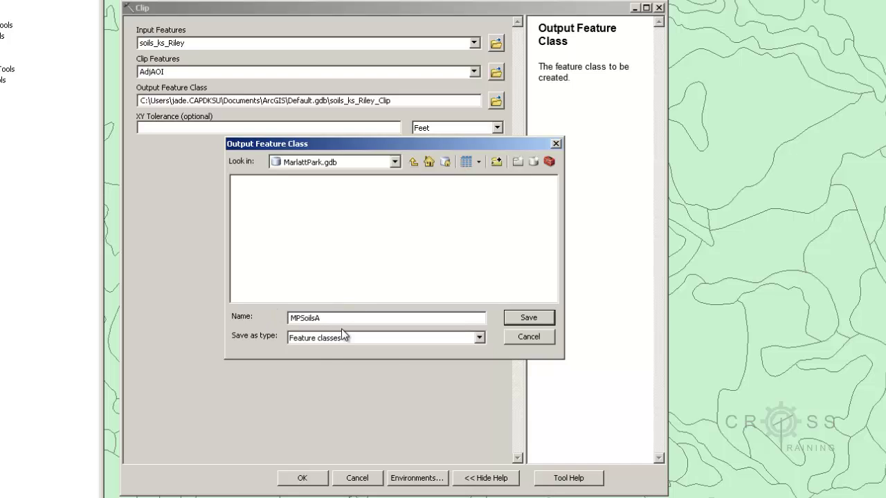
click(529, 318)
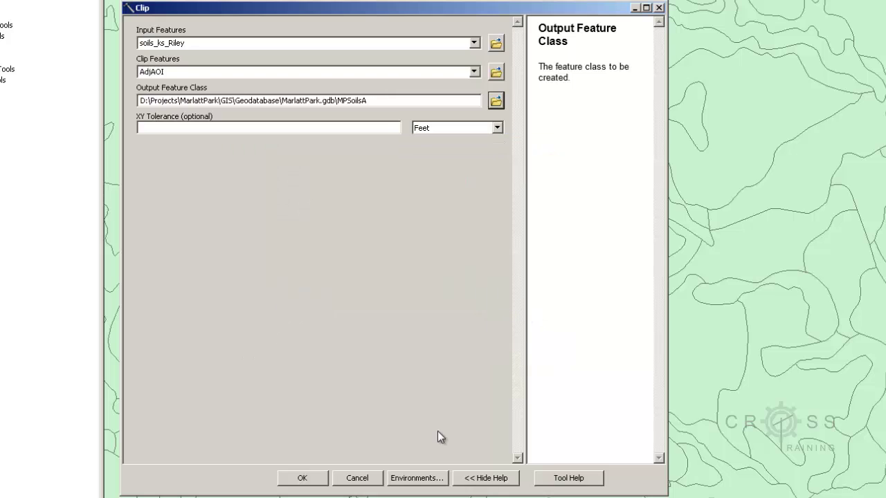
In the Clip environment settings, choose to specify the output coordinate system explicitly.
click(416, 479)
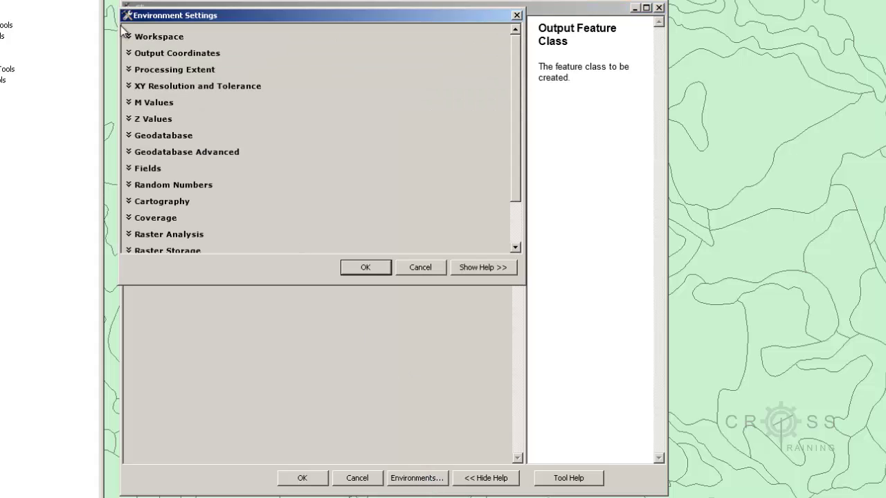
click(129, 54)
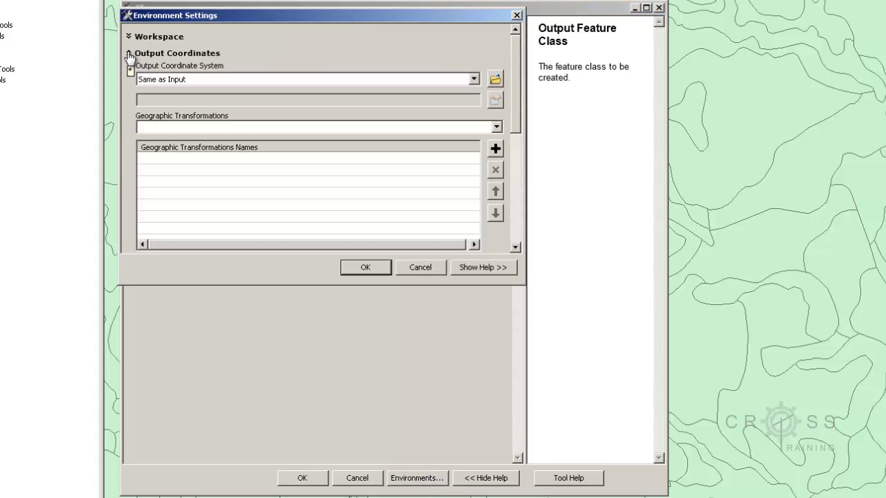
click(474, 80)
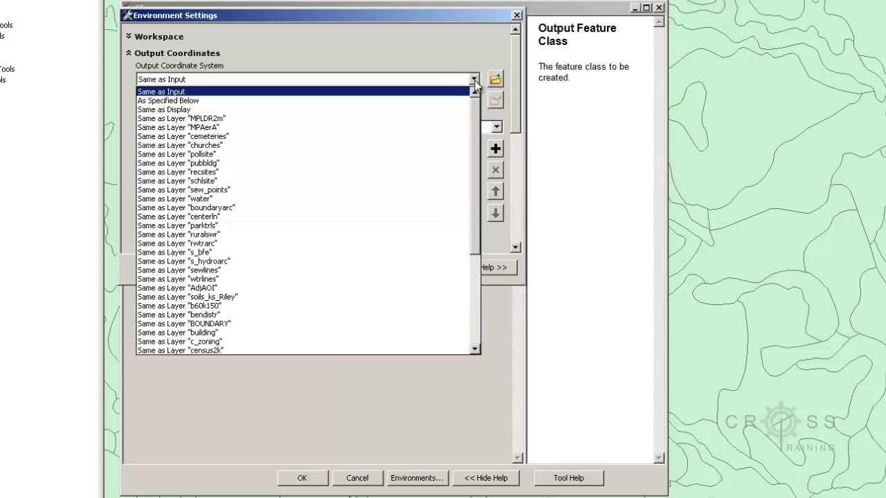
click(389, 101)
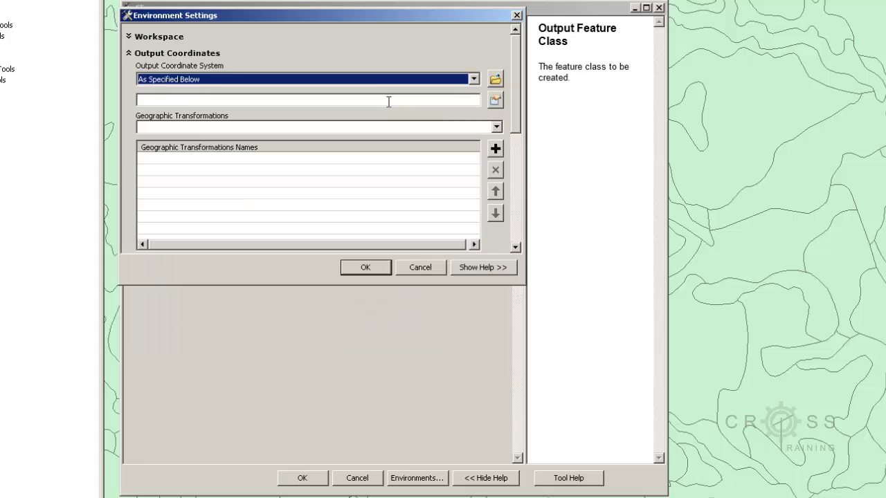
click(495, 102)
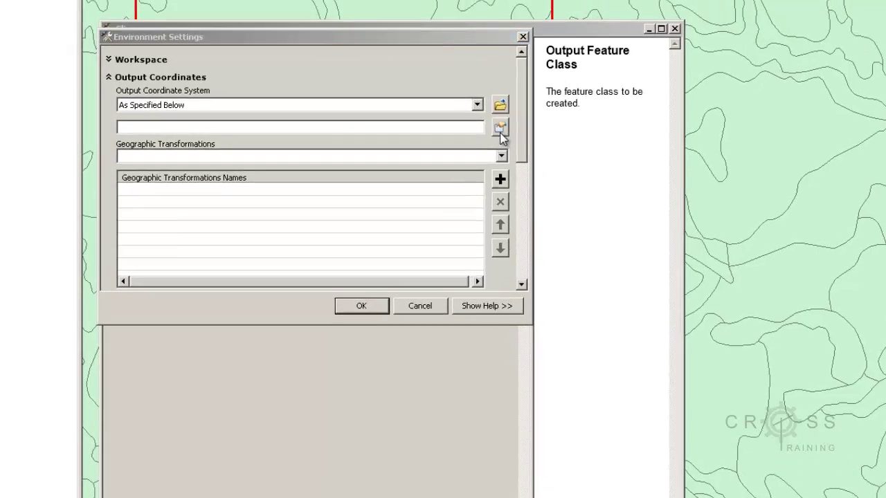
click(500, 130)
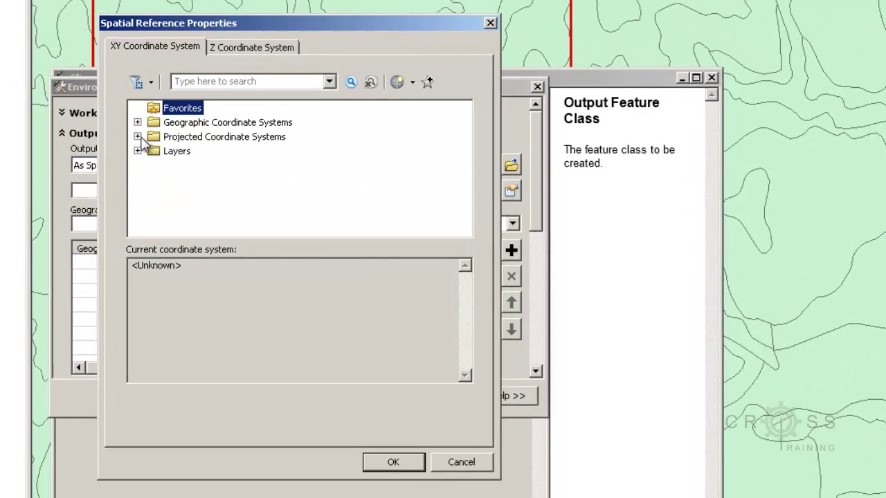
Select NAD 1983 StatePlane Kansas North FIPS 1501 (US Feet) under Projected > State Plane.
click(138, 136)
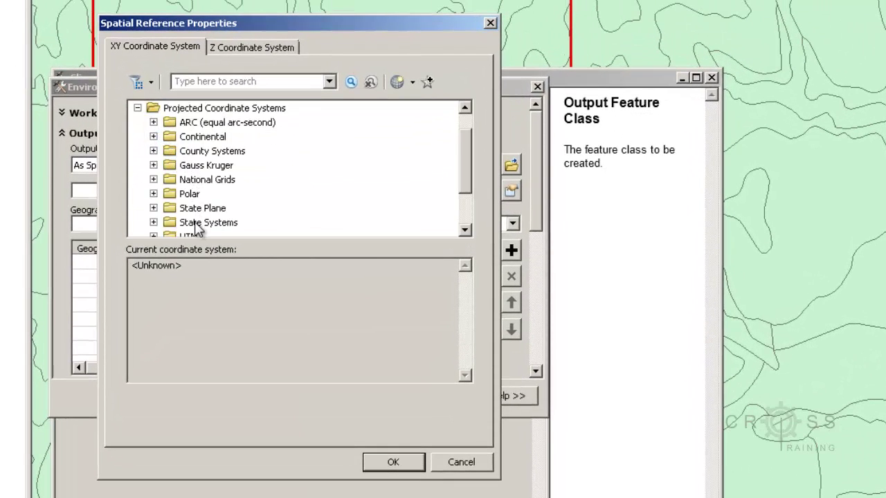
click(168, 223)
double_click(168, 223)
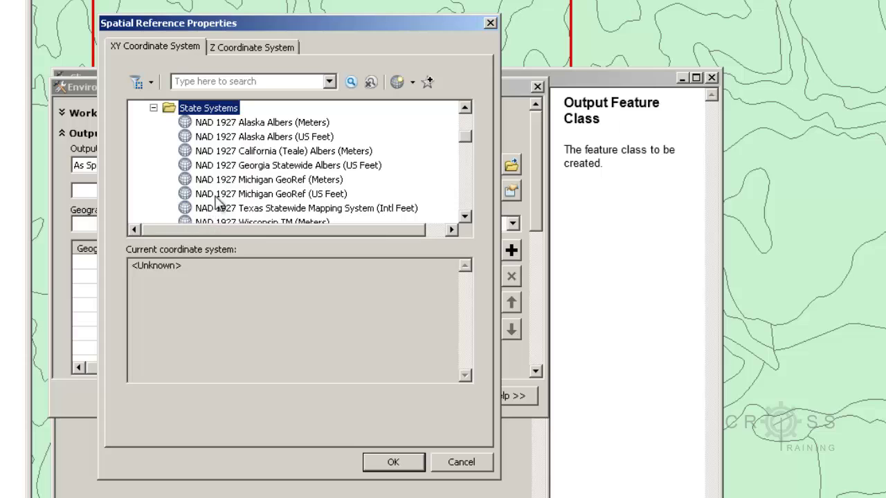
scroll(216, 179, up, 1)
click(153, 147)
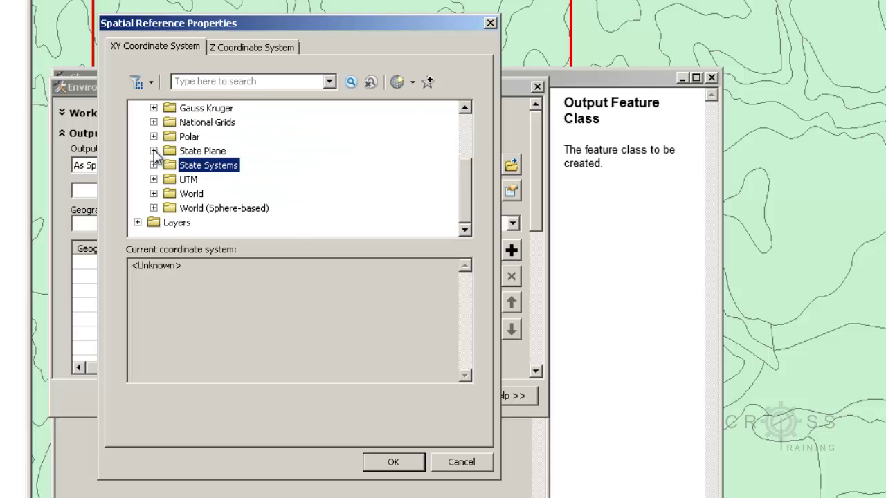
click(153, 151)
scroll(220, 187, down, 1)
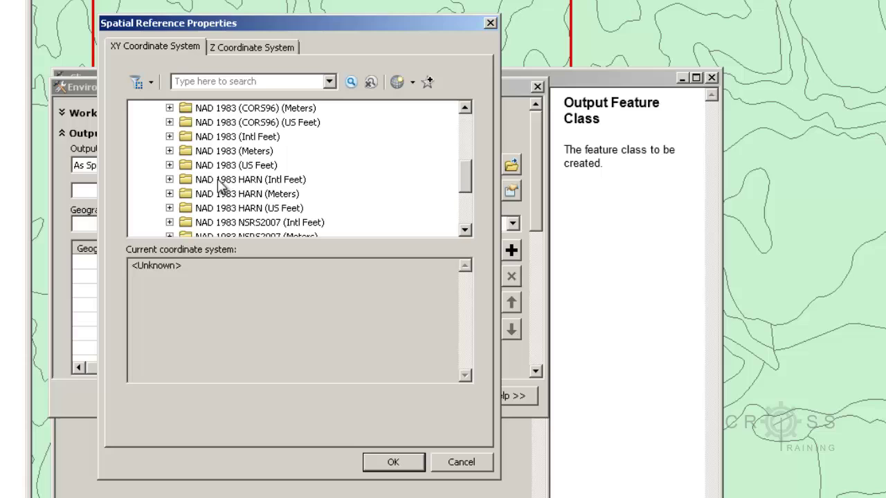
click(234, 169)
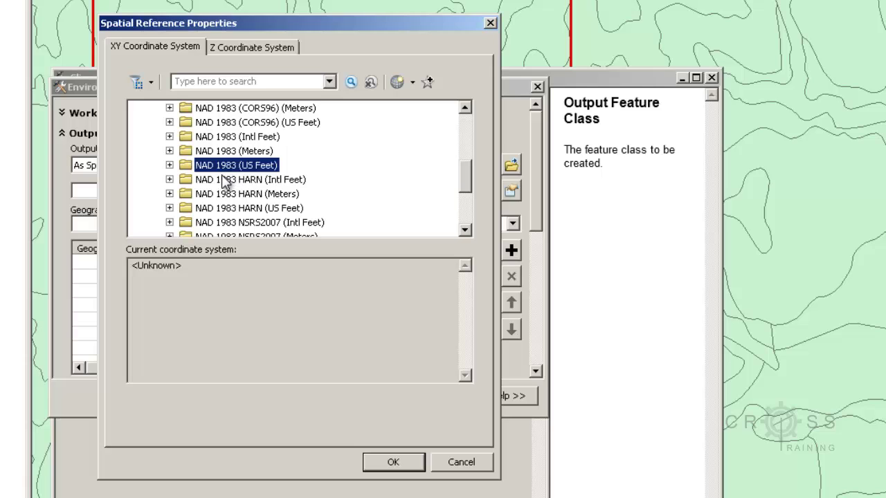
click(171, 166)
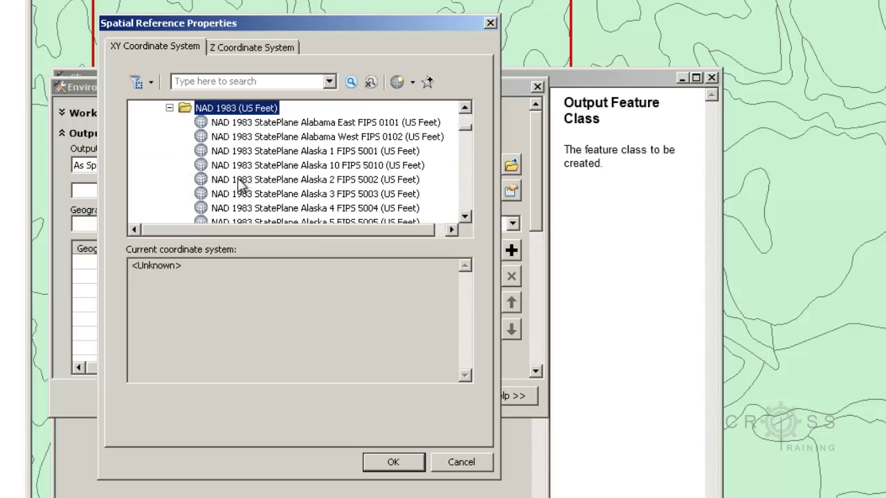
scroll(240, 185, down, 1)
scroll(240, 186, down, 8)
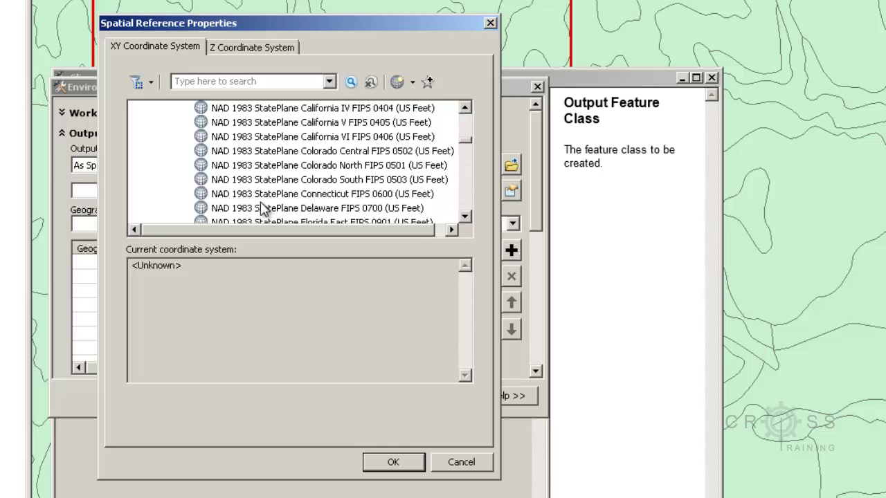
scroll(262, 211, down, 5)
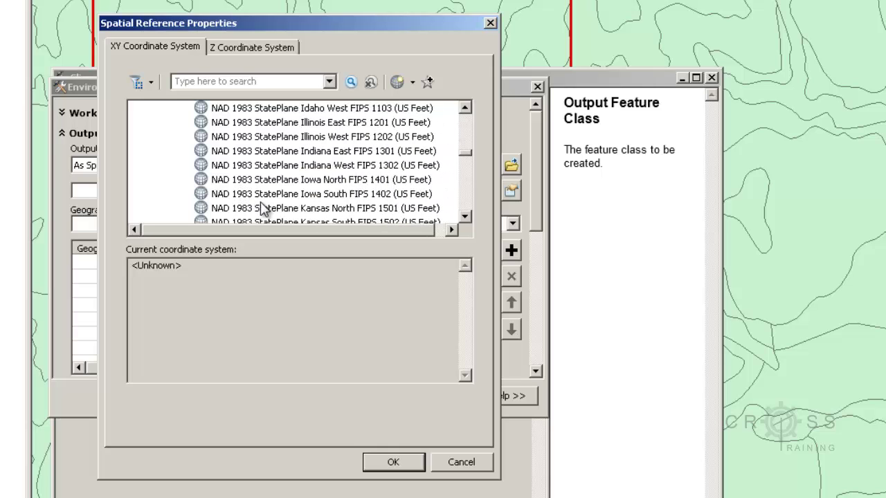
click(291, 209)
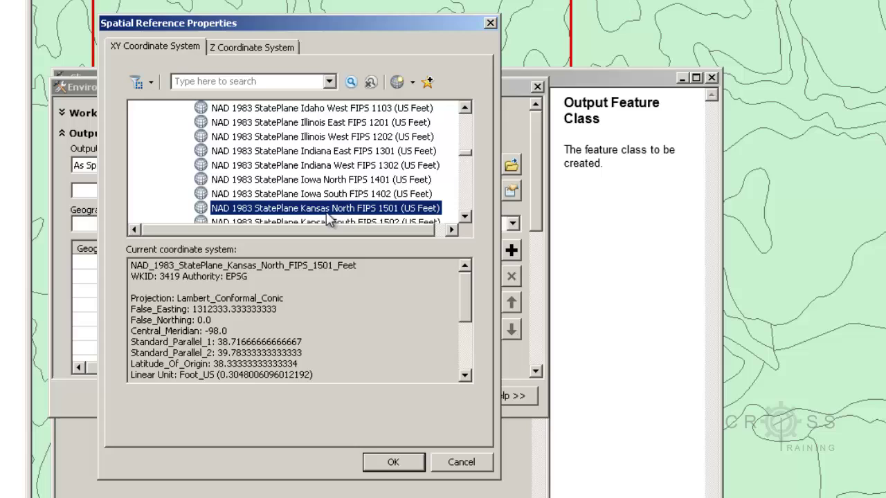
click(381, 461)
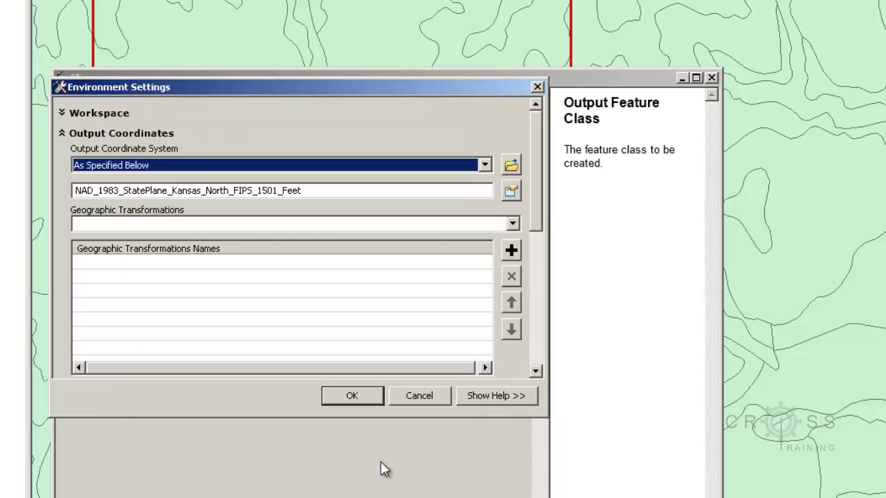
Accept the environment settings and run Clip, adding MPSoilsA to the map.
click(356, 395)
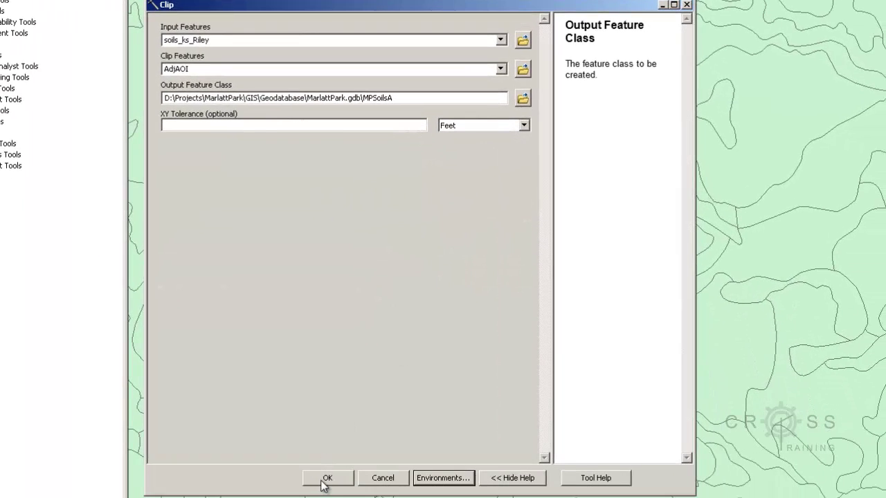
click(323, 479)
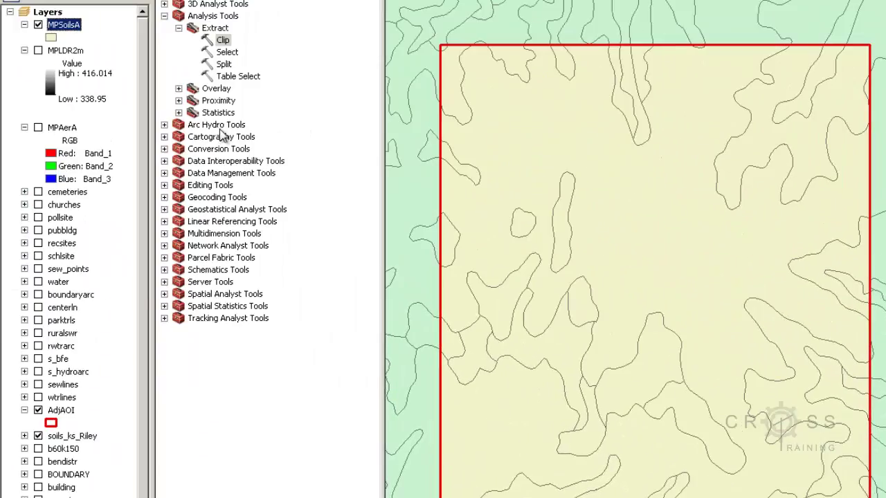
Hide soils_ks_Riley and compare attribute tables: 10456 original polygons versus 38 in MPSoilsA.
click(38, 436)
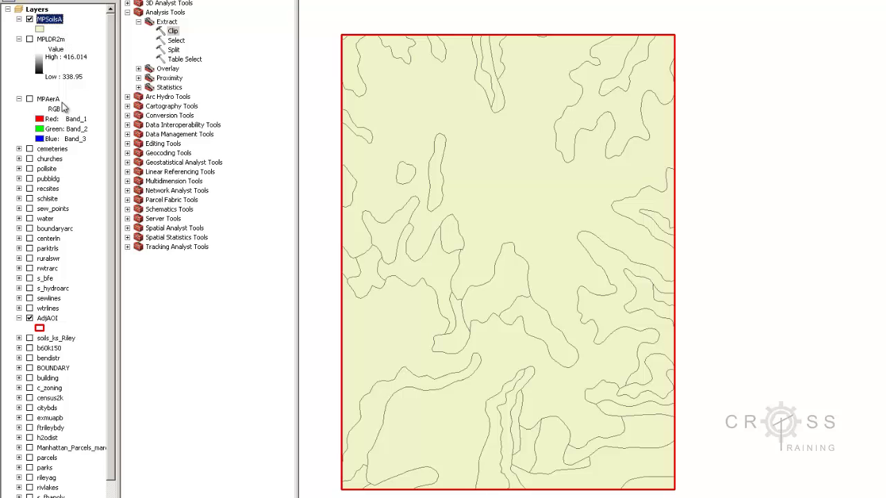
right_click(67, 340)
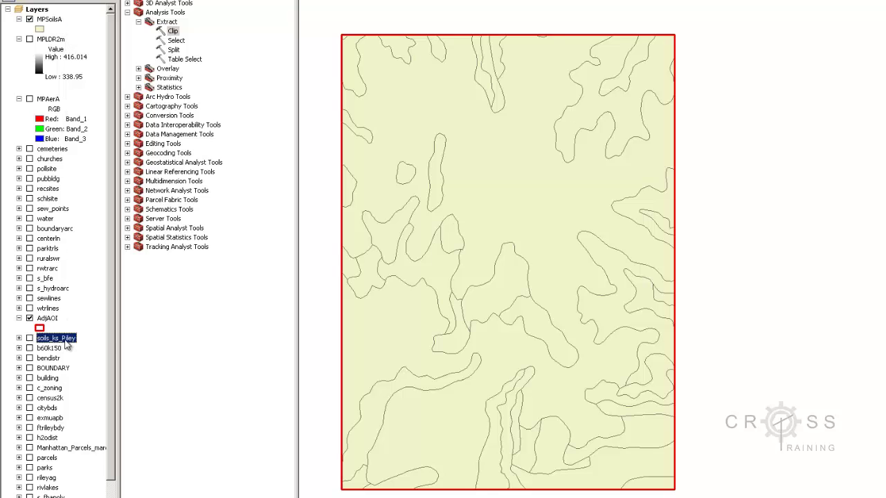
click(147, 124)
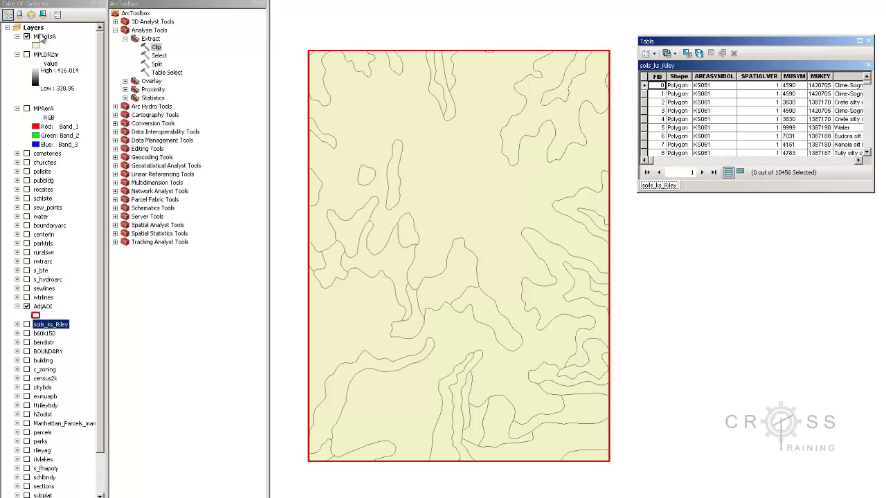
right_click(42, 38)
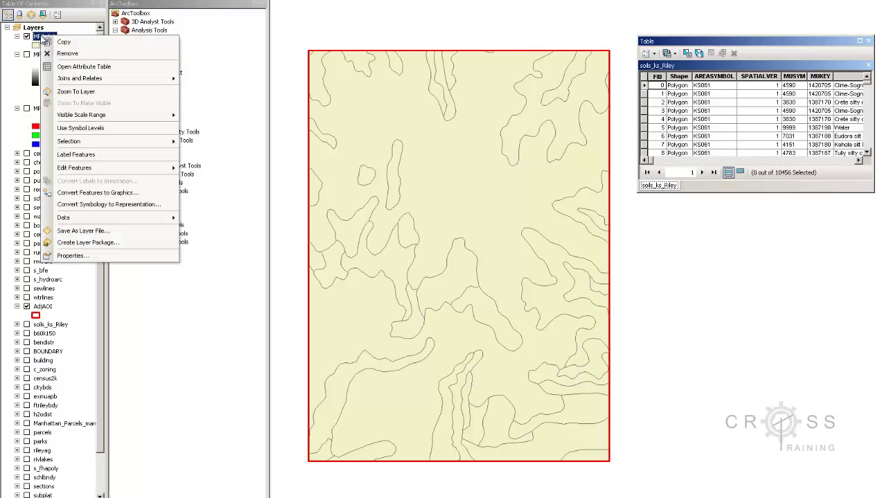
click(108, 68)
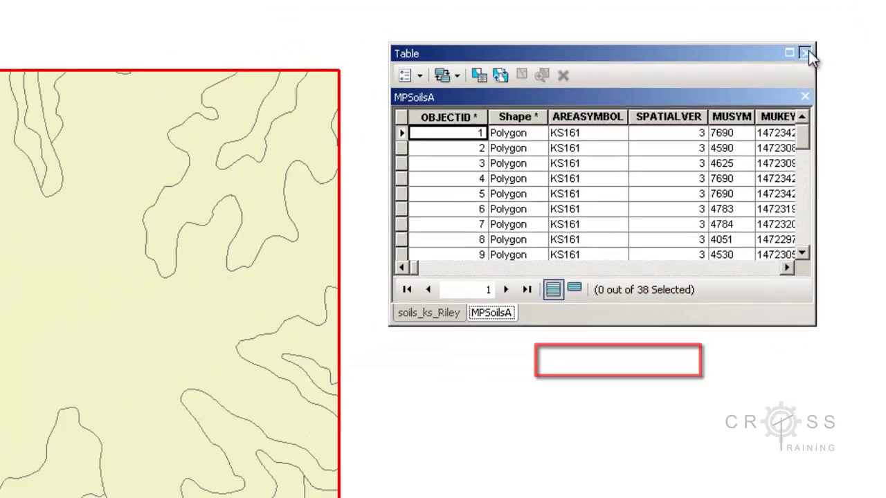
click(842, 29)
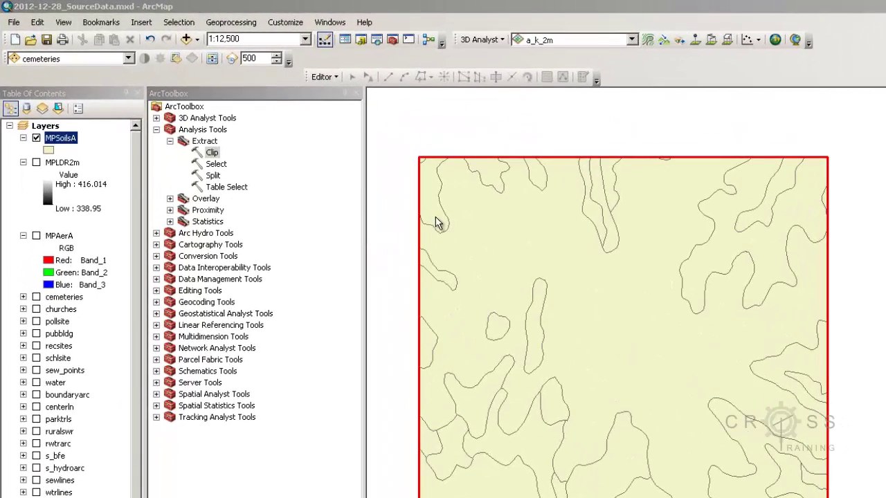
Check MPSoilsA's Source tab shows NAD_1983_StatePlane_Kansas_North_FIPS_1501_Feet as its projection.
right_click(69, 139)
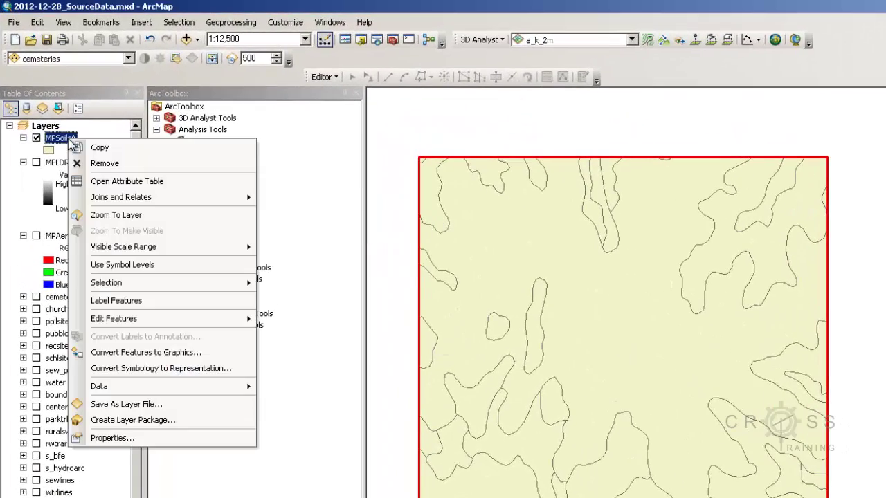
click(193, 441)
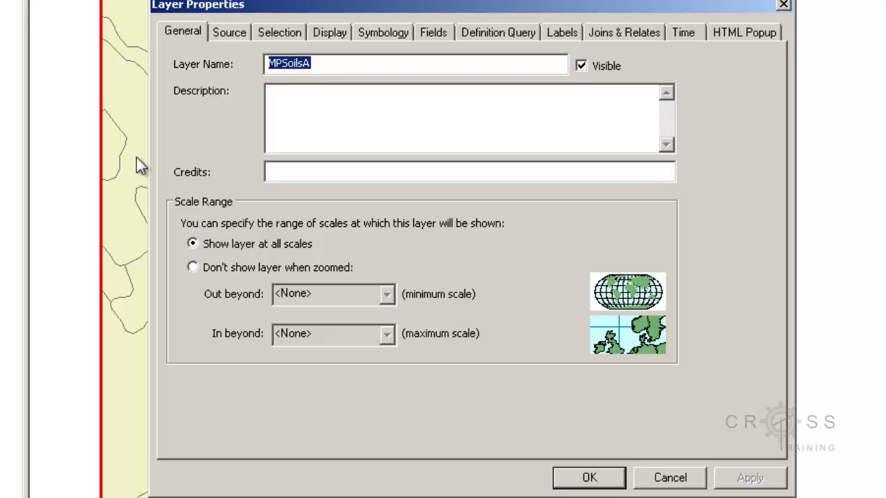
click(380, 33)
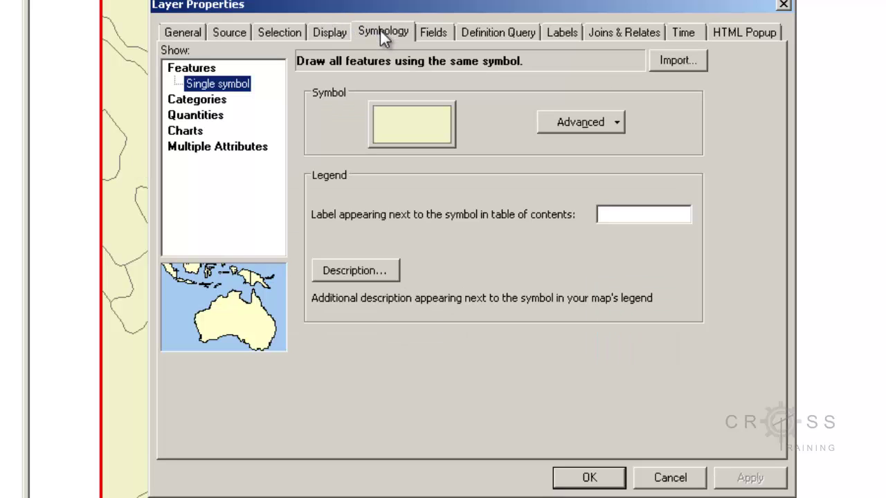
click(228, 35)
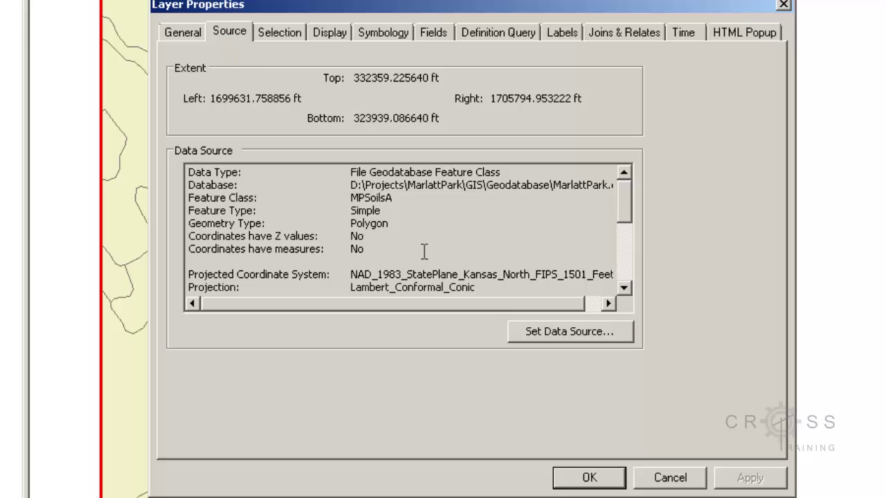
drag(351, 280, 612, 266)
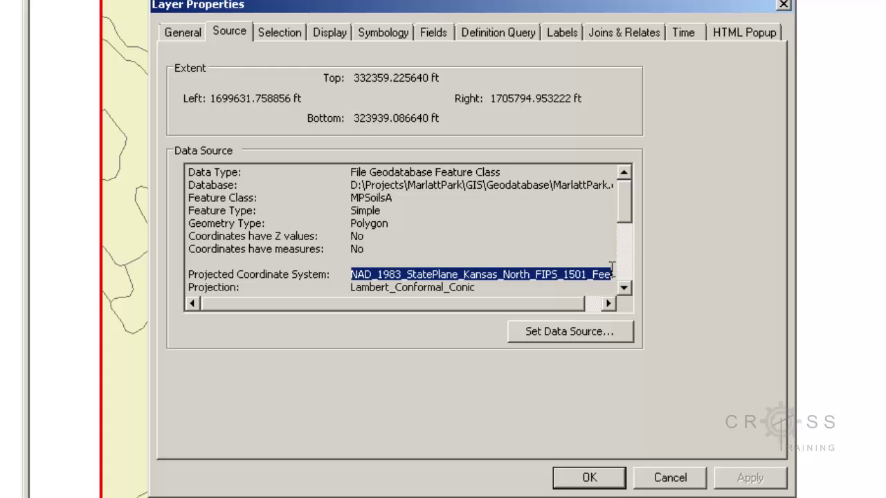
drag(625, 217, 629, 270)
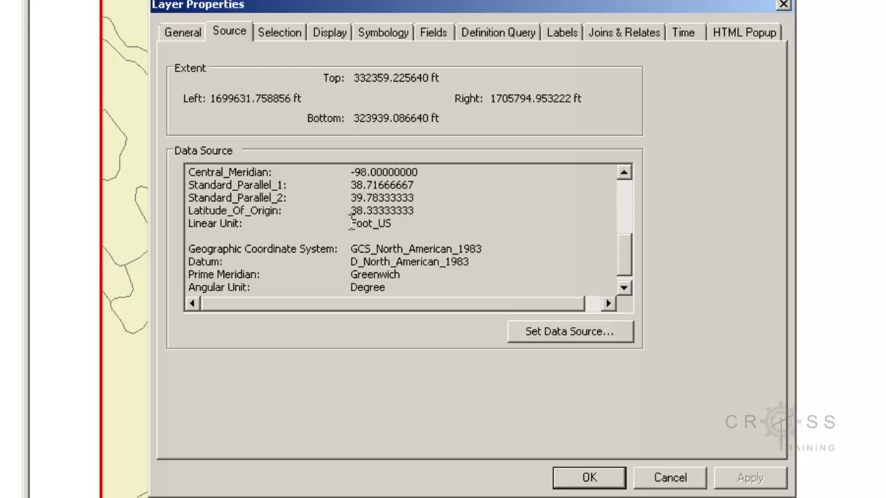
drag(628, 257, 622, 190)
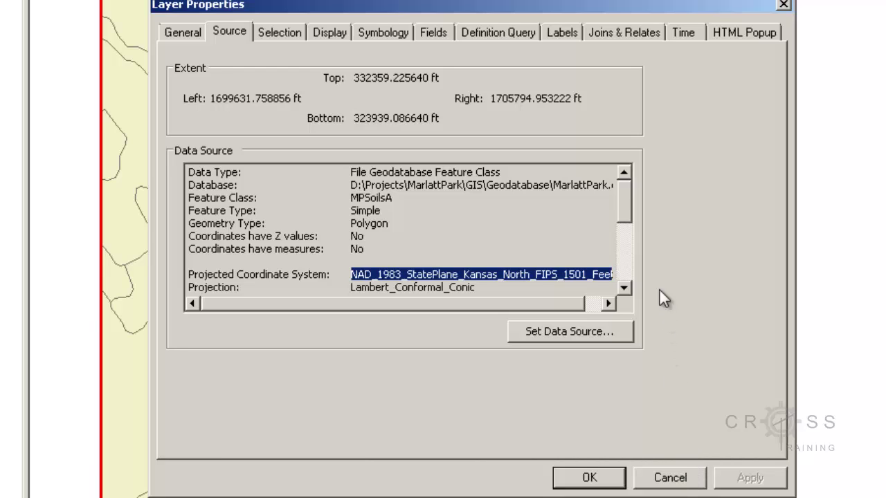
mouse_move(626, 207)
mouse_down()
mouse_move(628, 284)
mouse_move(623, 192)
mouse_move(627, 281)
mouse_move(627, 216)
mouse_up()
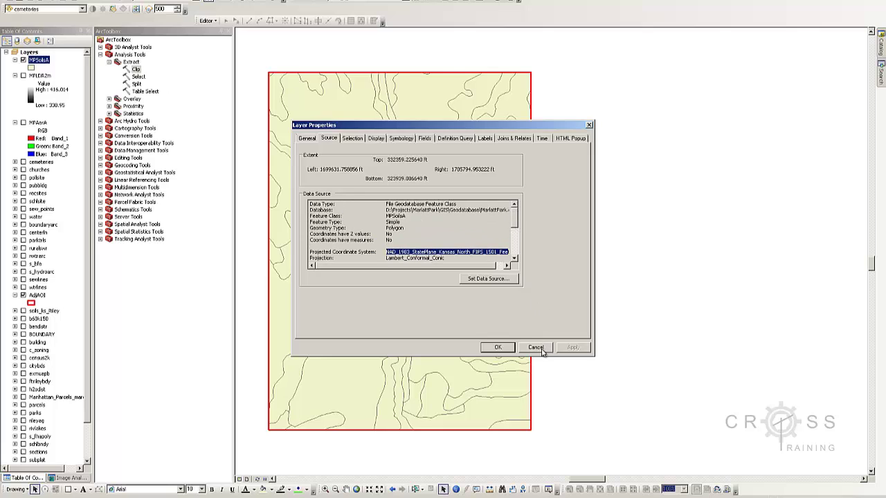